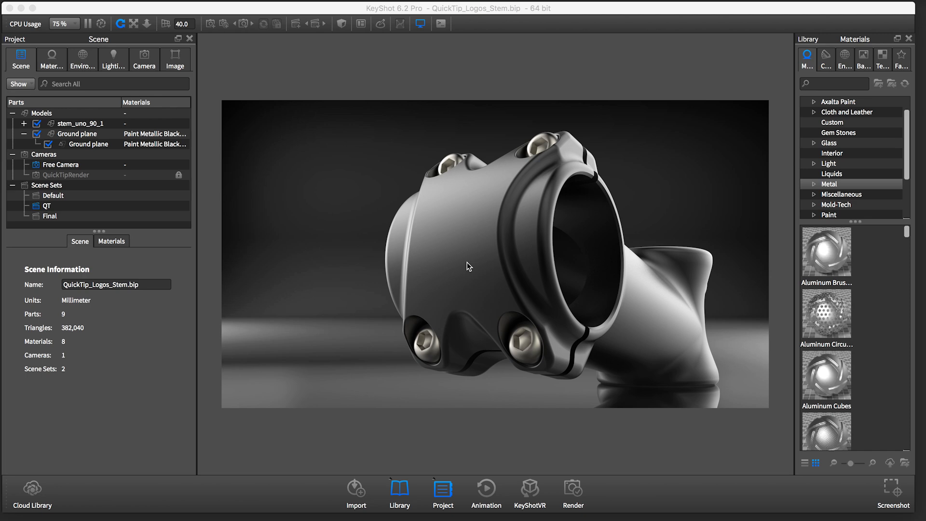
Preview the logo image file outside KeyShot and return to the render view
{"action": "key", "text": "super+Tab"}
{"action": "key", "text": "super+Tab"}
{"action": "key", "text": "super+Tab"}
{"action": "key", "text": "super+Tab"}
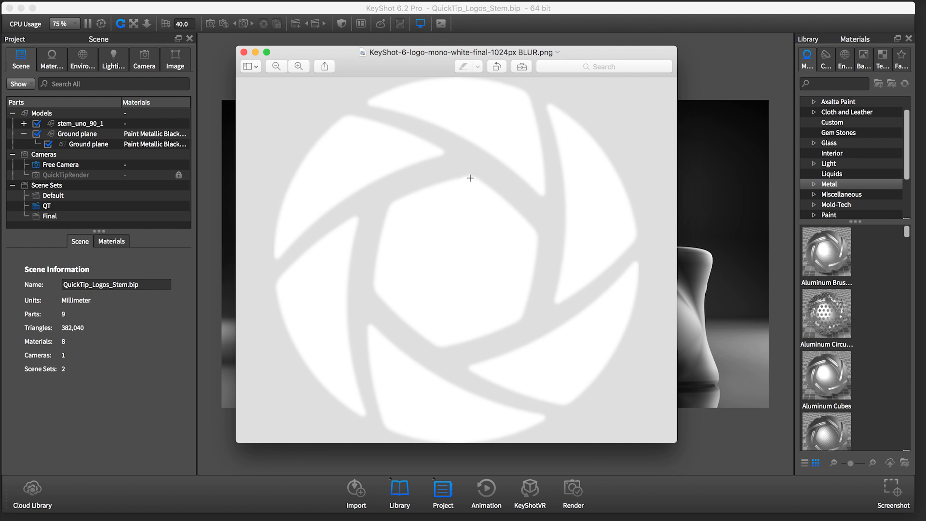
{"action": "left_click", "coordinate": [716, 68]}
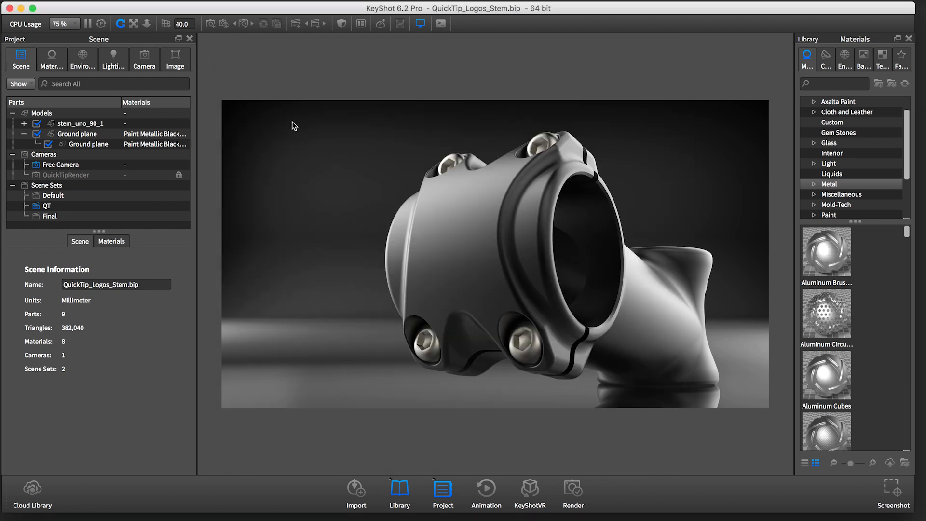
Set the camera to the Back standard view and Center and Fit Part on the stem
{"action": "left_click", "coordinate": [142, 60]}
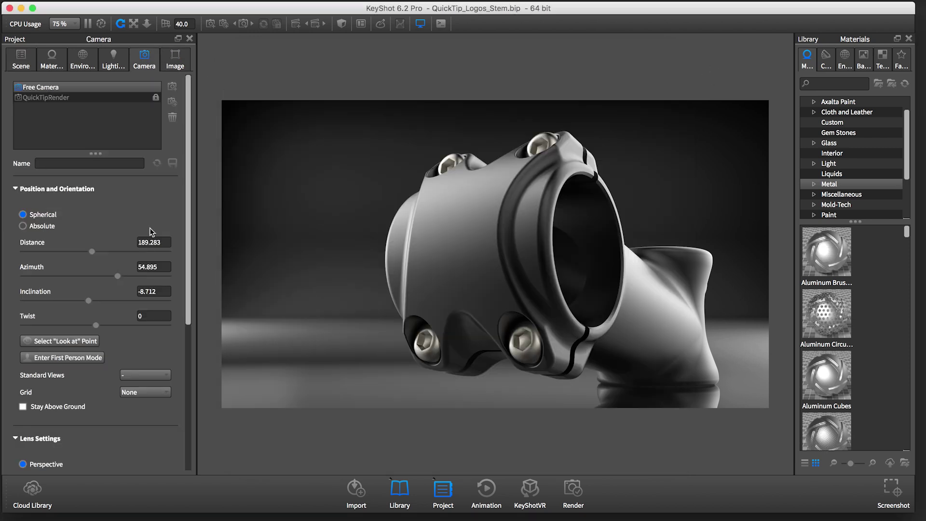
{"action": "left_click", "coordinate": [151, 372]}
{"action": "left_click", "coordinate": [138, 388]}
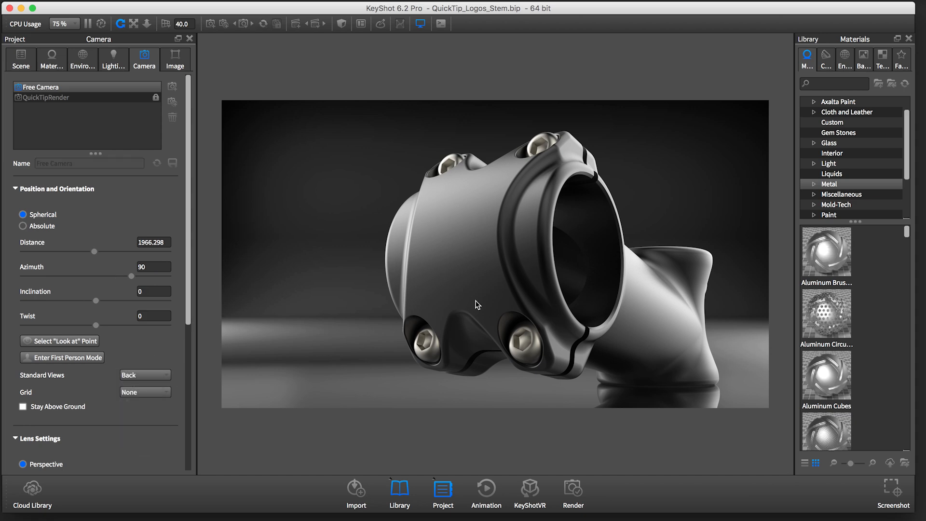
{"action": "right_click", "coordinate": [497, 253]}
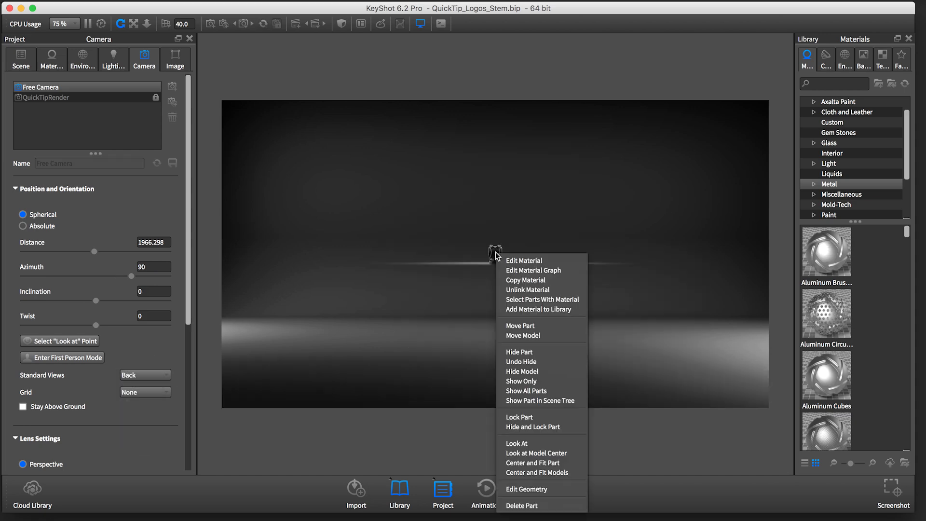
{"action": "left_click", "coordinate": [533, 462]}
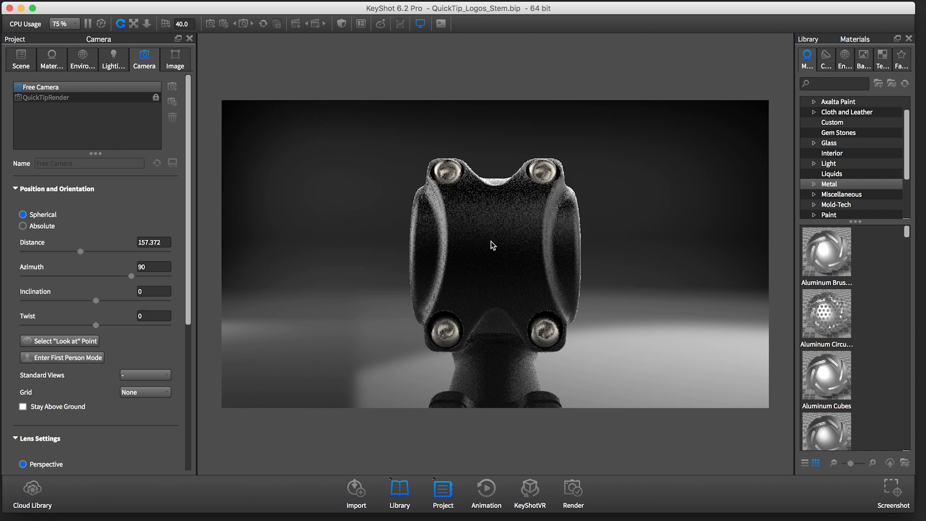
{"action": "scroll", "coordinate": [492, 246], "scroll_direction": "up", "scroll_amount": 5}
{"action": "scroll", "coordinate": [491, 245], "scroll_direction": "up", "scroll_amount": 3}
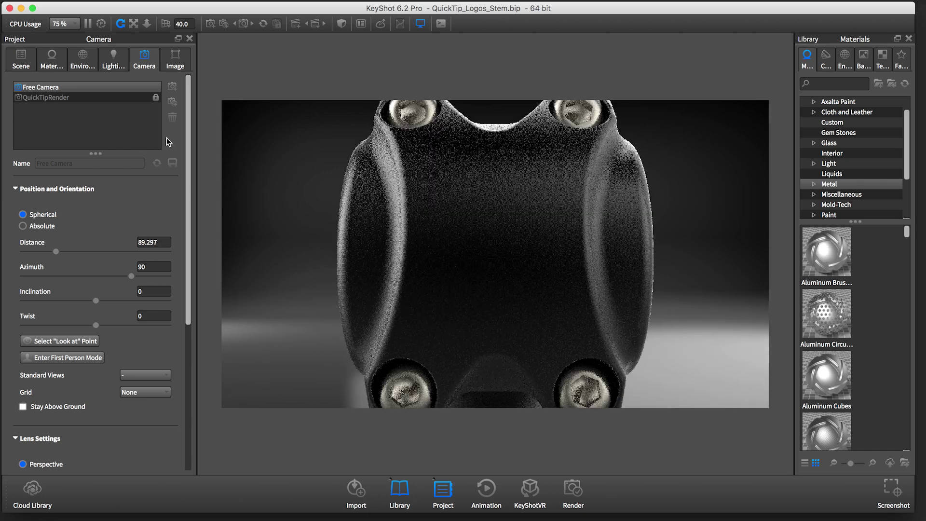
Load the Anodized Rough Black #7 material for editing and go to its Labels
{"action": "left_click", "coordinate": [54, 55]}
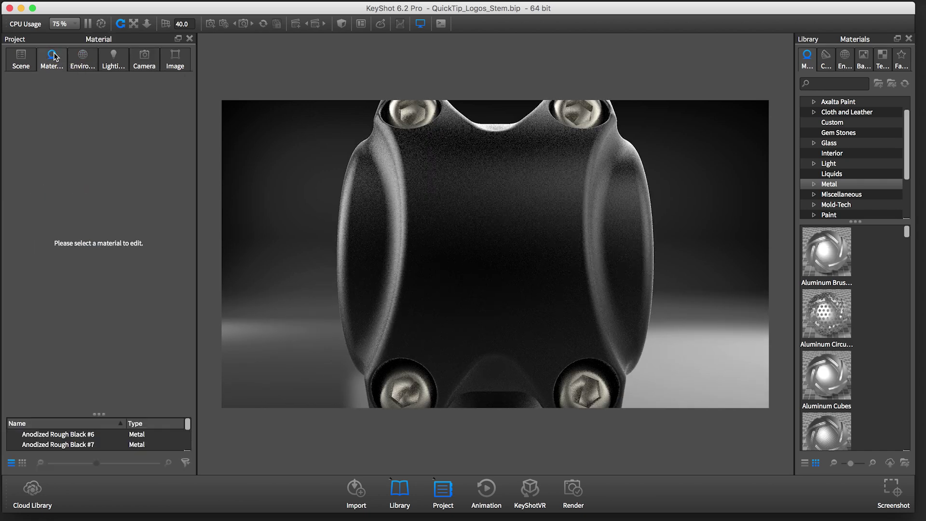
{"action": "double_click", "coordinate": [489, 241]}
{"action": "left_click", "coordinate": [156, 171]}
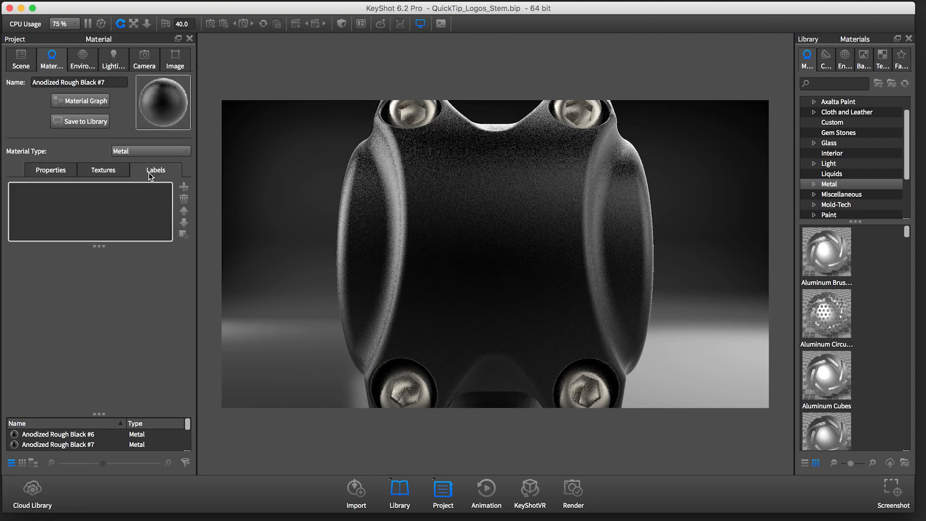
Add a new image label using the blurred aperture logo PNG file
{"action": "left_click", "coordinate": [184, 188]}
{"action": "left_click", "coordinate": [203, 190]}
{"action": "left_click", "coordinate": [284, 147]}
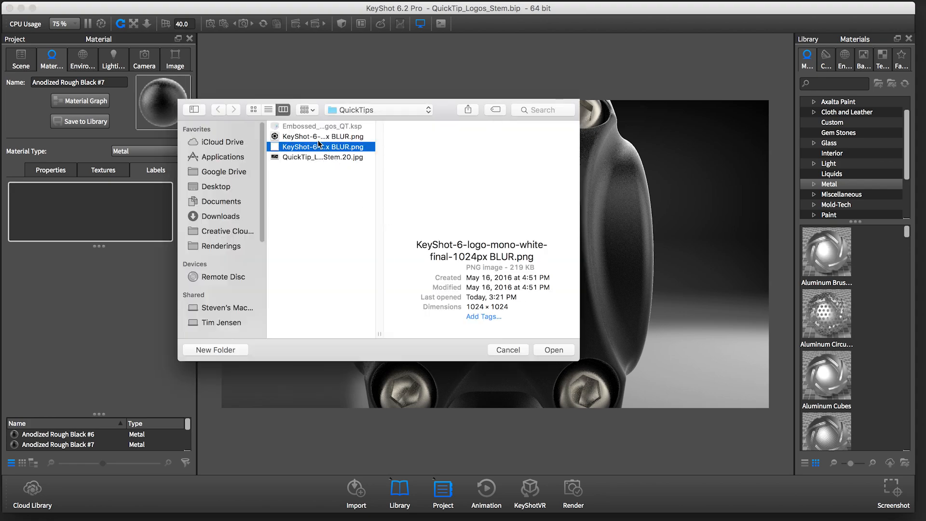
{"action": "left_click", "coordinate": [555, 350]}
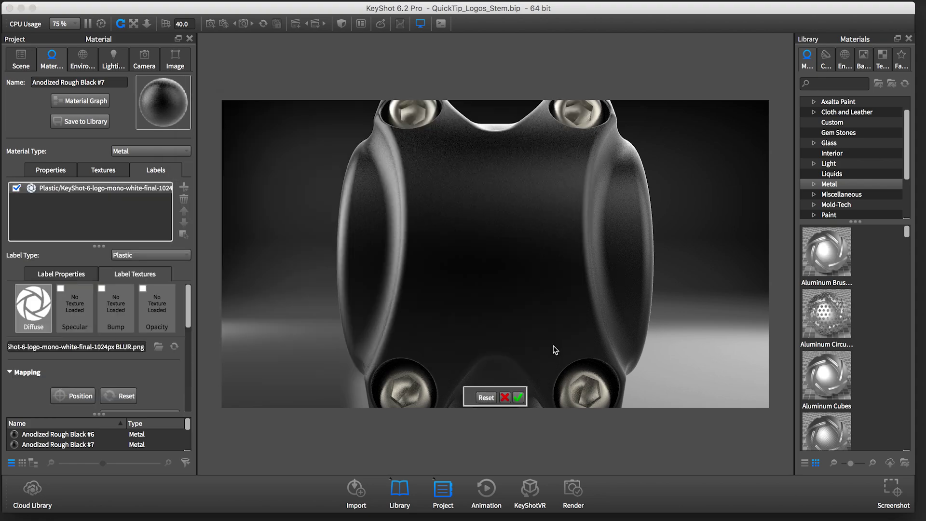
Place the label on the clamp face with Scale 0.194 and Shift X 0.42, then confirm
{"action": "left_click", "coordinate": [491, 247]}
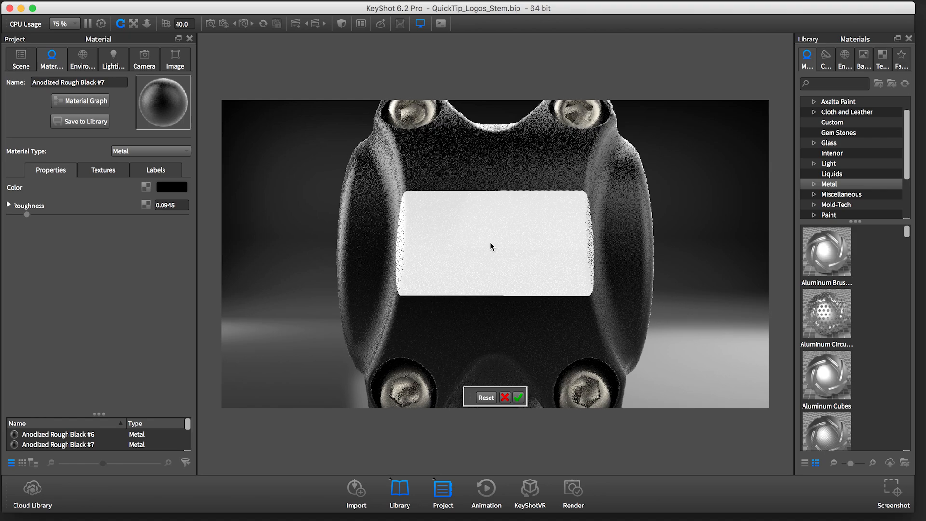
{"action": "left_click", "coordinate": [155, 170]}
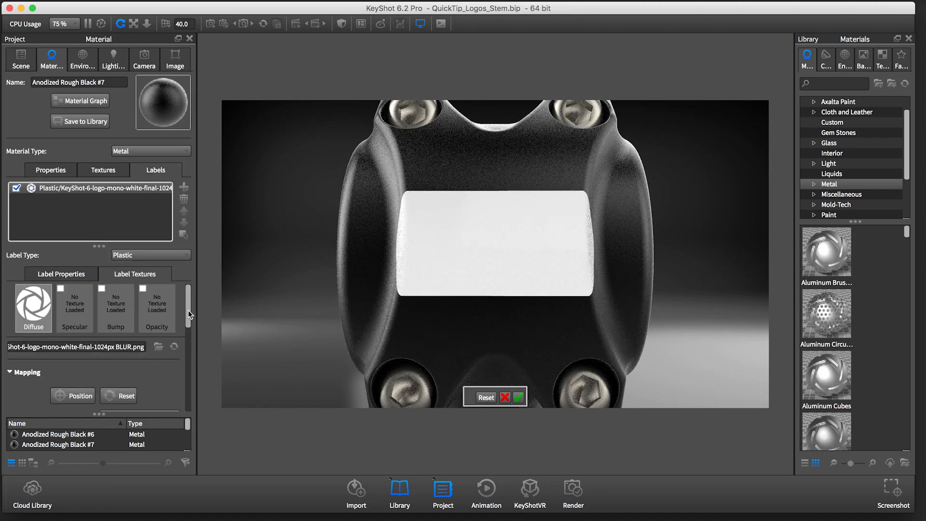
{"action": "left_click_drag", "start_coordinate": [189, 310], "coordinate": [186, 340]}
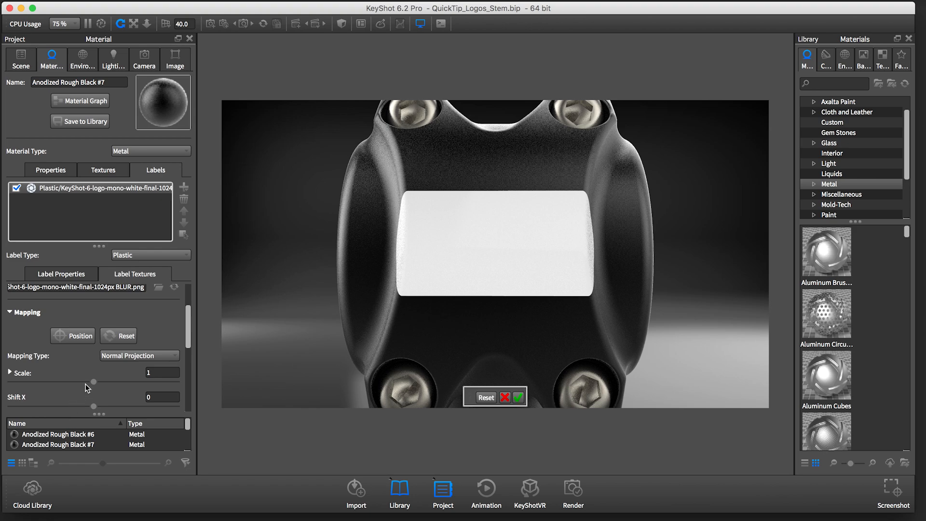
{"action": "left_click_drag", "start_coordinate": [93, 381], "coordinate": [28, 382]}
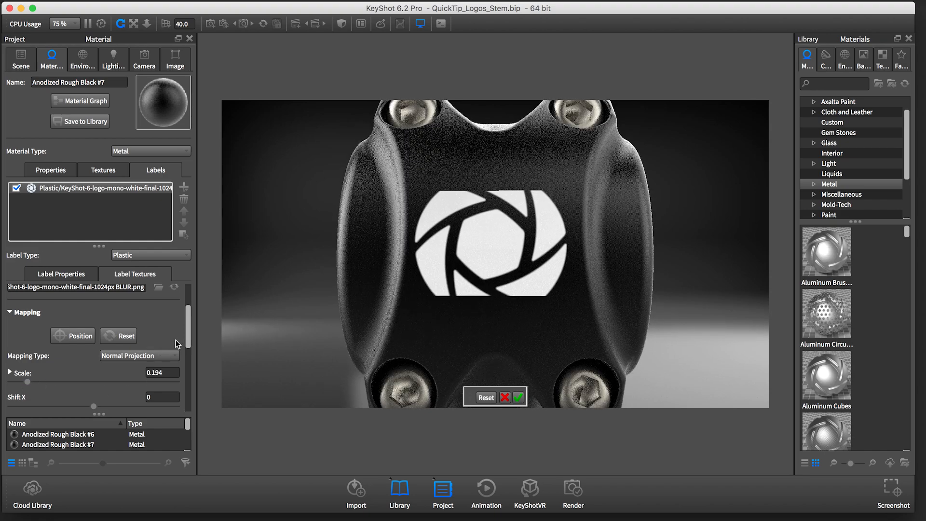
{"action": "scroll", "coordinate": [188, 331], "scroll_direction": "down", "scroll_amount": 3}
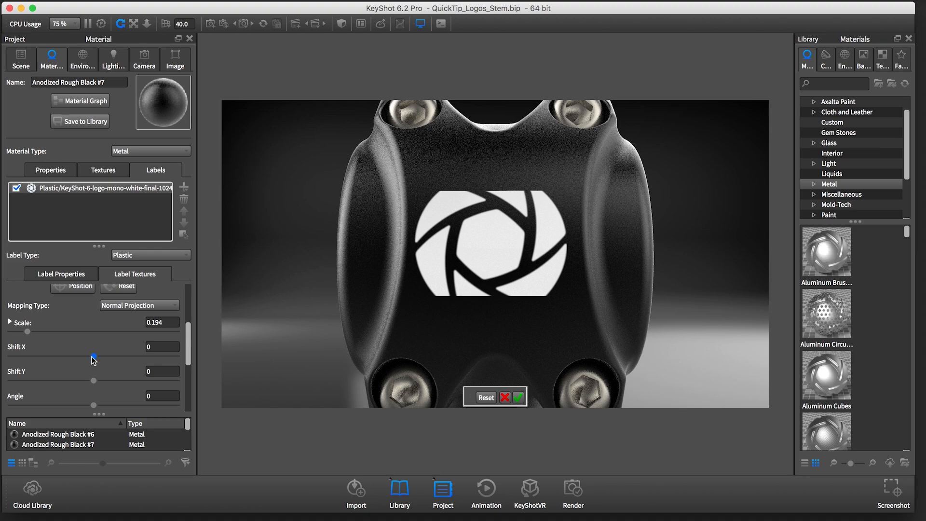
{"action": "left_click_drag", "start_coordinate": [93, 357], "coordinate": [100, 357]}
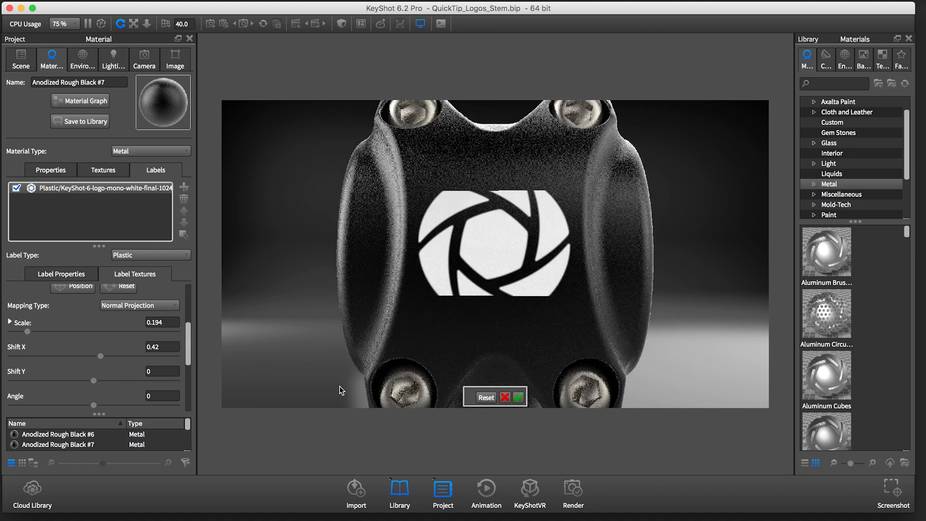
{"action": "left_click", "coordinate": [519, 397]}
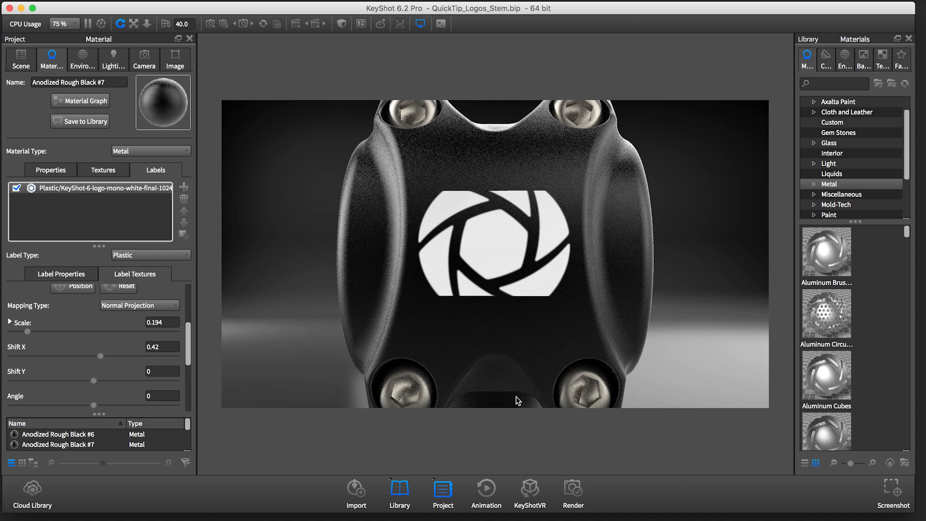
{"action": "left_click_drag", "start_coordinate": [189, 331], "coordinate": [188, 334]}
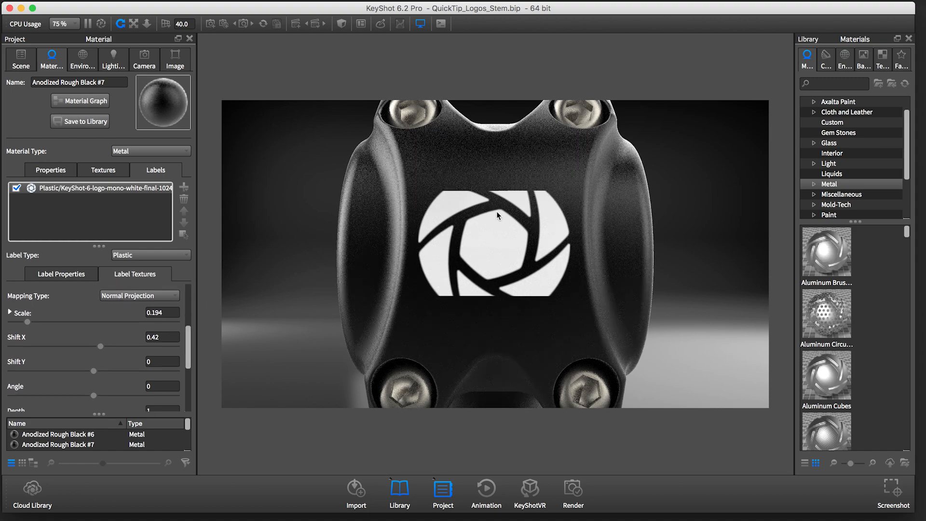
{"action": "left_click_drag", "start_coordinate": [189, 341], "coordinate": [188, 329]}
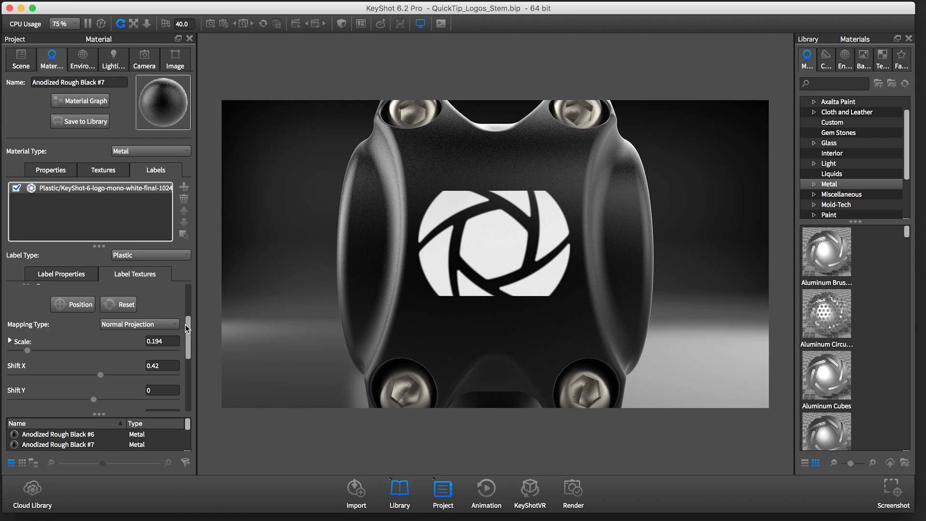
{"action": "left_click_drag", "start_coordinate": [188, 322], "coordinate": [193, 368]}
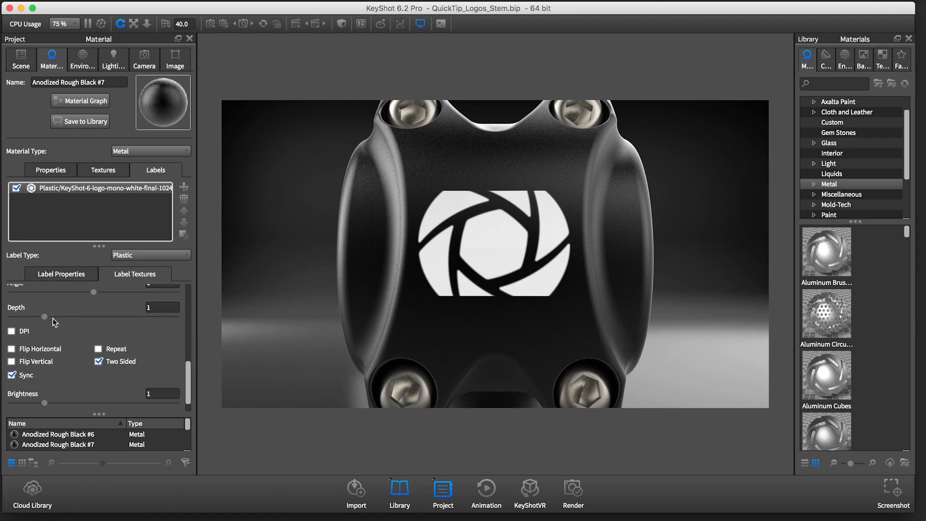
Raise the label's projection depth to 2.255 so the full logo shows on the clamp
{"action": "left_click_drag", "start_coordinate": [45, 317], "coordinate": [86, 318]}
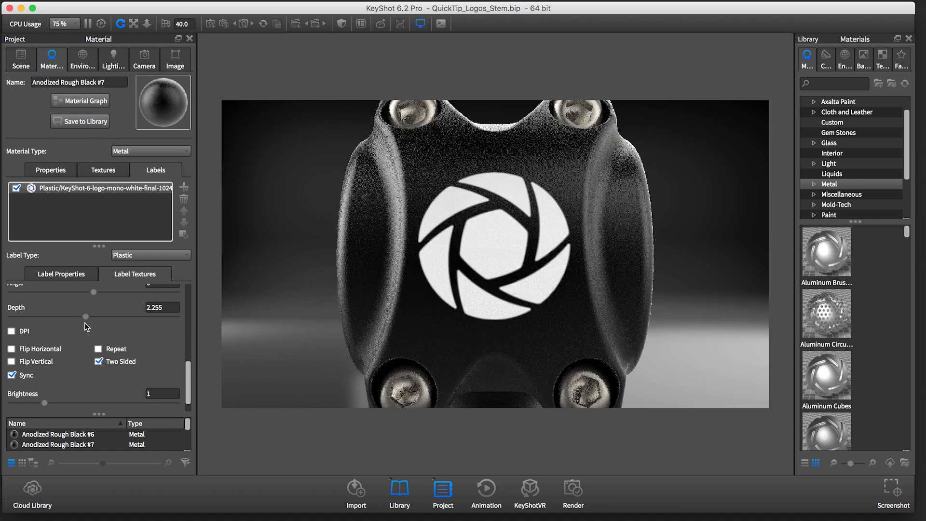
{"action": "left_click_drag", "start_coordinate": [189, 370], "coordinate": [192, 274]}
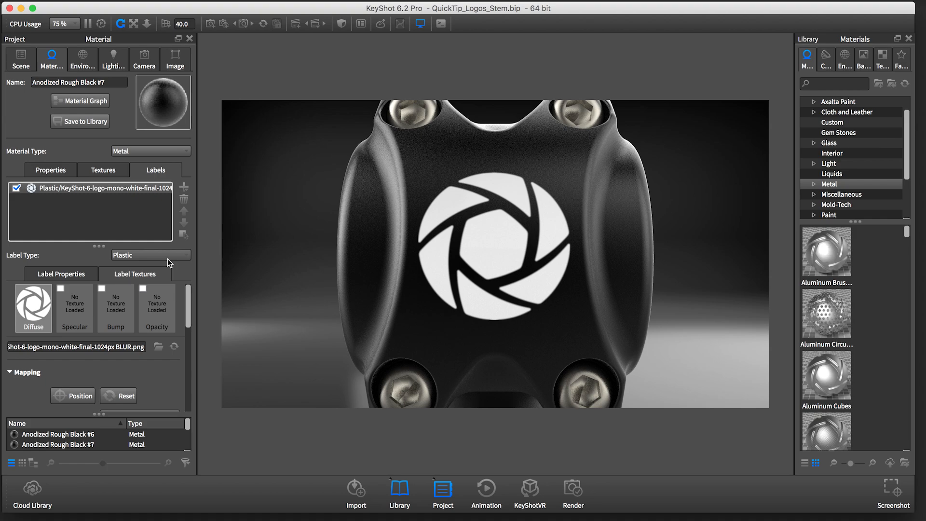
View the clamp from the side and change the logo's Label Type from Plastic to Metal
{"action": "left_click_drag", "start_coordinate": [529, 256], "coordinate": [436, 242]}
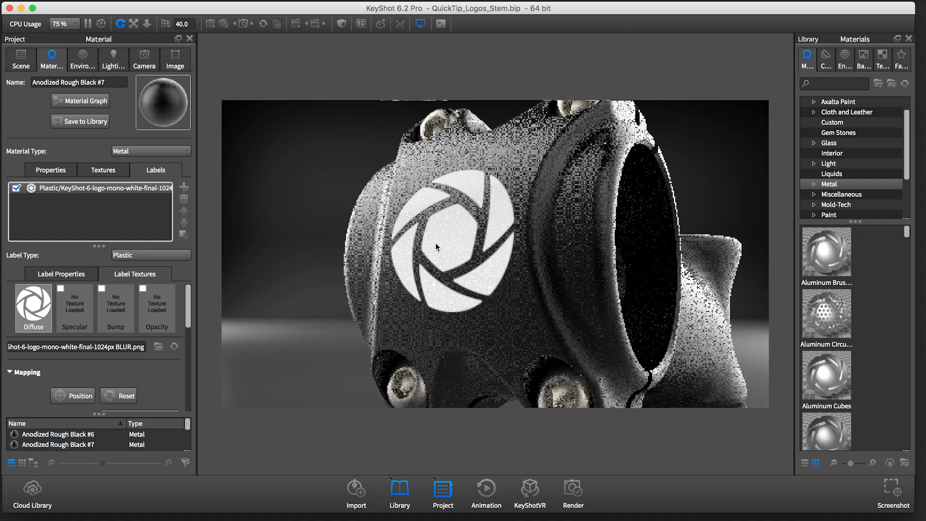
{"action": "left_click", "coordinate": [150, 255]}
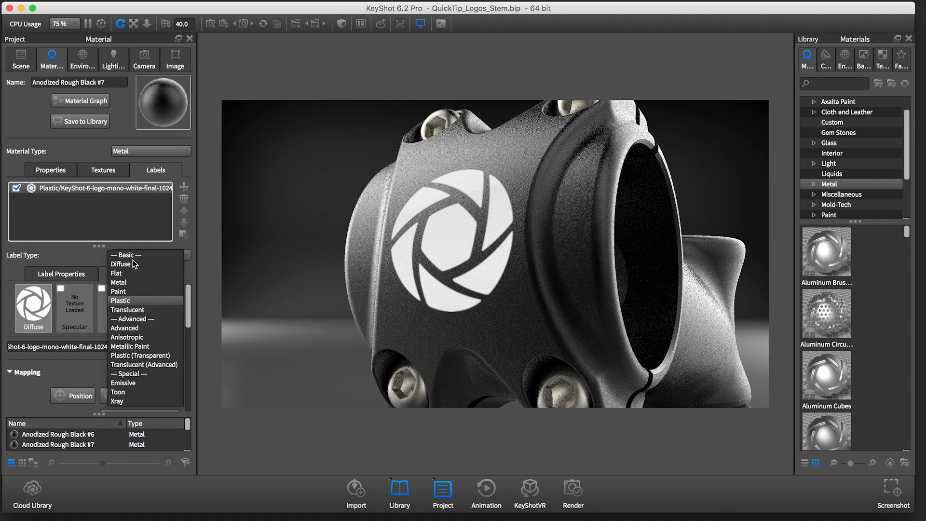
{"action": "left_click", "coordinate": [134, 284]}
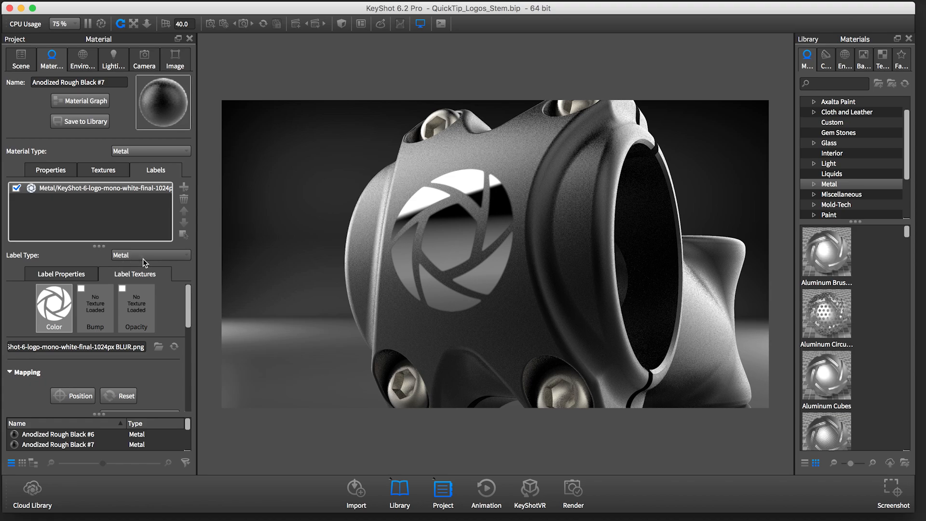
{"action": "left_click", "coordinate": [481, 223]}
{"action": "mouse_move", "coordinate": [481, 223]}
{"action": "left_mouse_down"}
{"action": "mouse_move", "coordinate": [463, 218]}
{"action": "mouse_move", "coordinate": [477, 229]}
{"action": "left_mouse_up"}
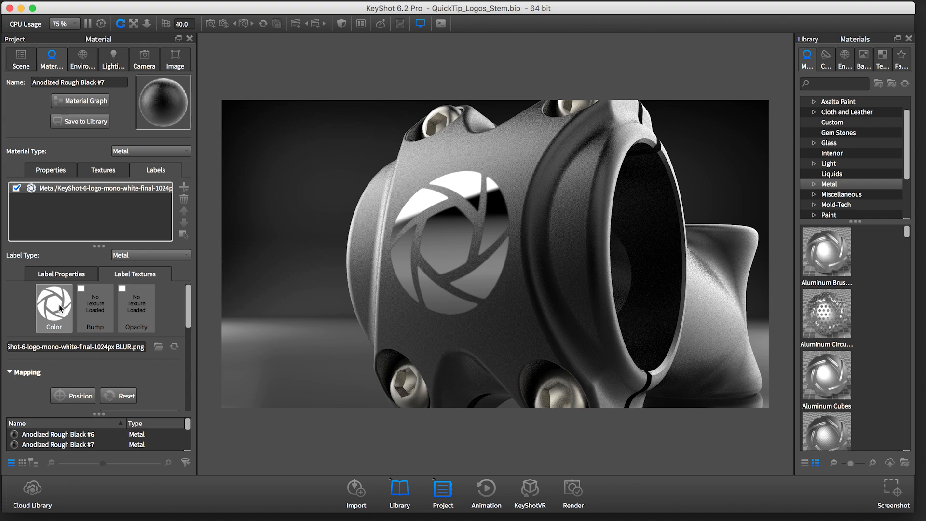
Map the logo texture to the label's Bump slot and set Bump Height to -0.2 for a recessed logo
{"action": "left_click_drag", "start_coordinate": [56, 308], "coordinate": [96, 310]}
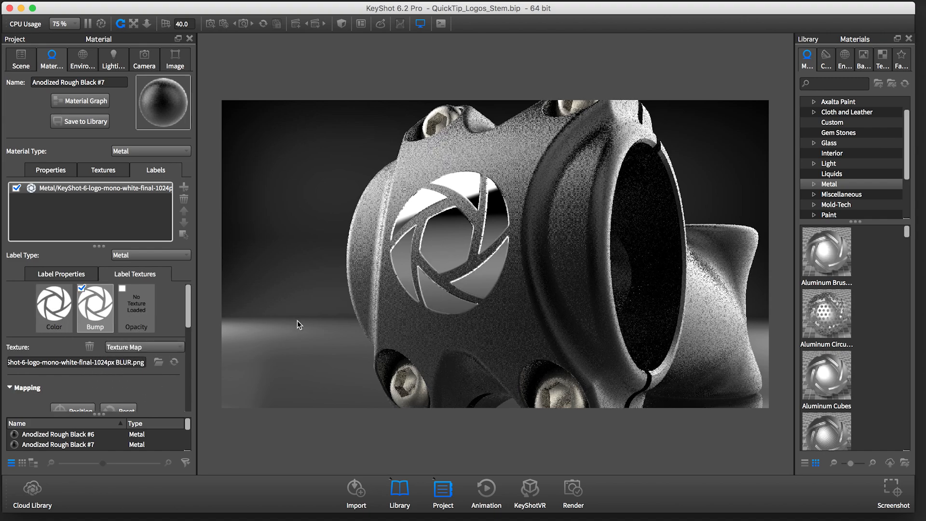
{"action": "scroll", "coordinate": [479, 241], "scroll_direction": "up", "scroll_amount": 2}
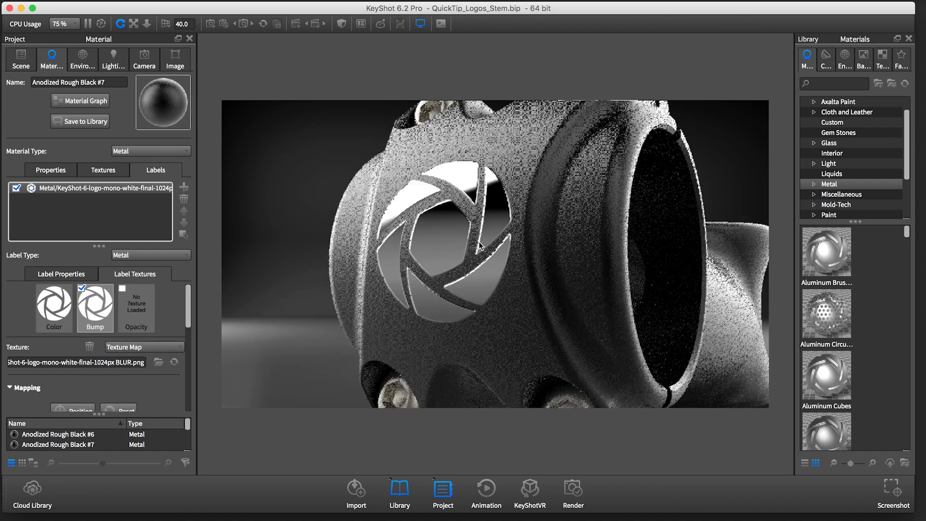
{"action": "scroll", "coordinate": [479, 240], "scroll_direction": "up", "scroll_amount": 2}
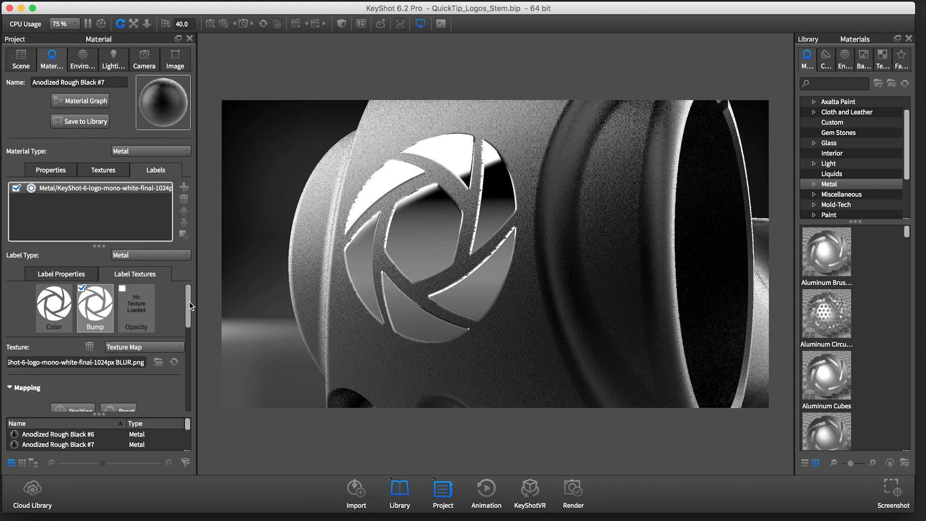
{"action": "left_click_drag", "start_coordinate": [188, 301], "coordinate": [192, 383]}
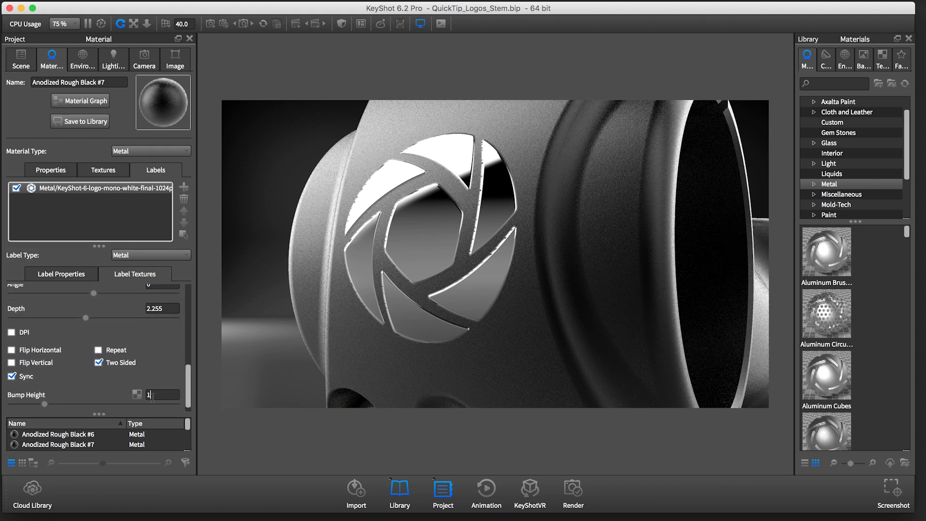
{"action": "double_click", "coordinate": [151, 395]}
{"action": "type", "text": "2"}
{"action": "key", "text": "Return"}
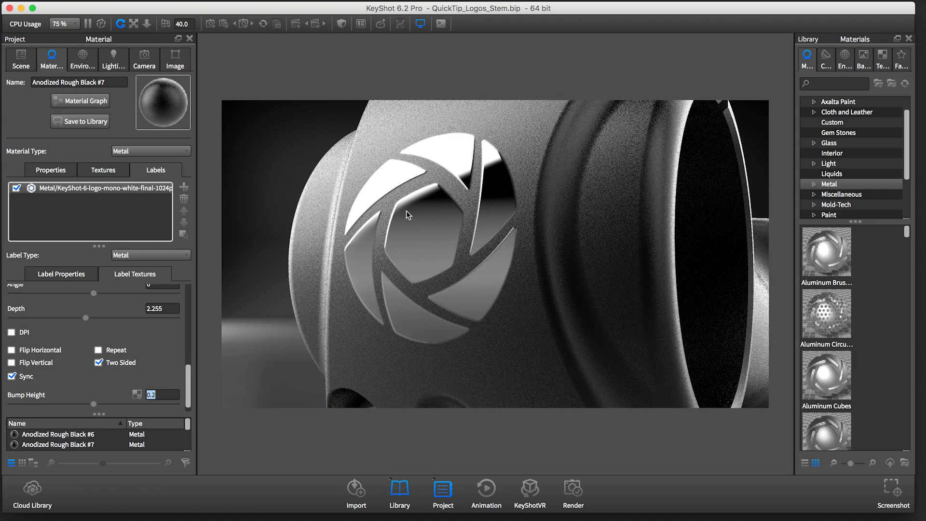
{"action": "left_click", "coordinate": [163, 395]}
{"action": "type", "text": "-0.2"}
{"action": "key", "text": "Return"}
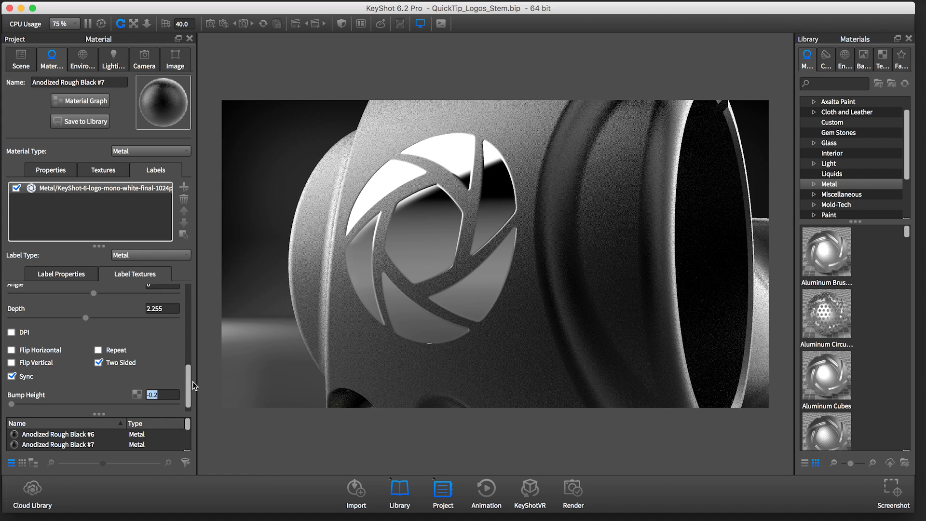
{"action": "left_click_drag", "start_coordinate": [186, 380], "coordinate": [190, 290]}
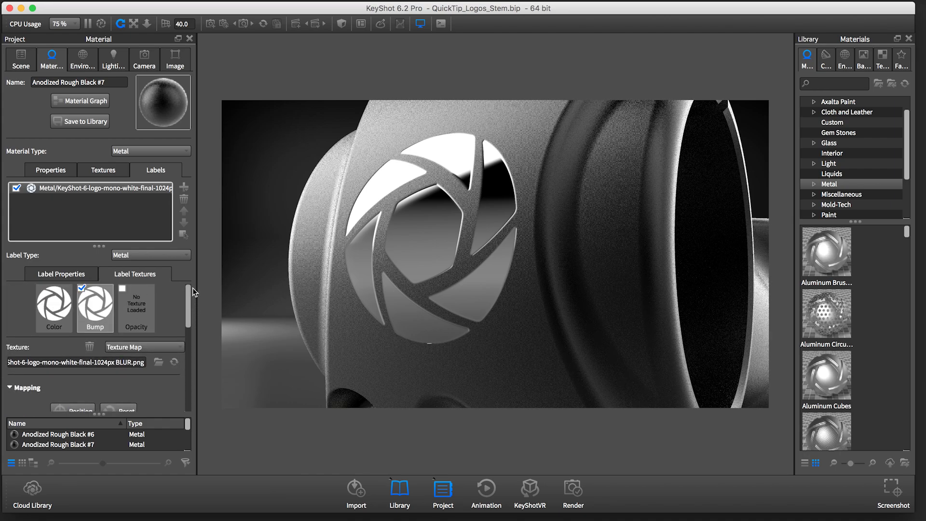
{"action": "mouse_move", "coordinate": [546, 261]}
{"action": "left_mouse_down"}
{"action": "mouse_move", "coordinate": [541, 240]}
{"action": "mouse_move", "coordinate": [533, 275]}
{"action": "mouse_move", "coordinate": [498, 256]}
{"action": "mouse_move", "coordinate": [485, 198]}
{"action": "left_mouse_up"}
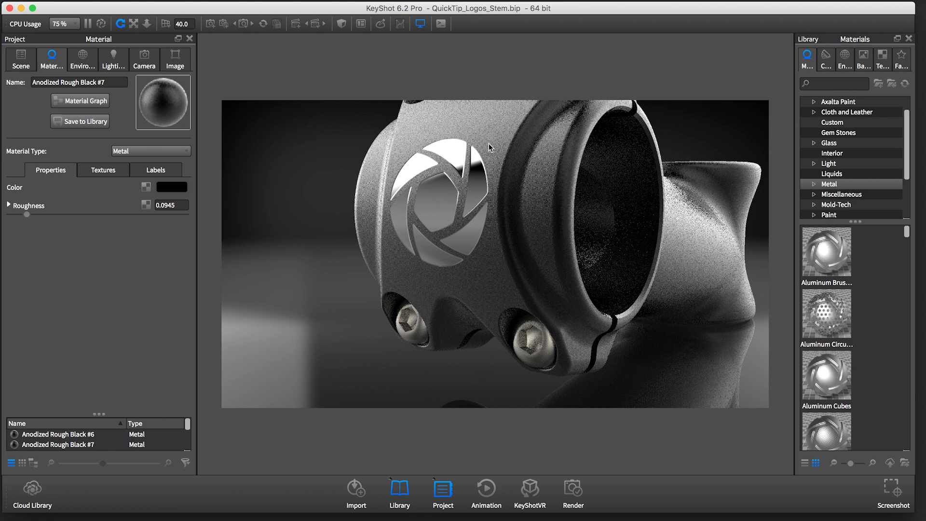
Replace the label's colour texture with KeyShot-6-logo-mono-final-1024px BLUR.png, the black logo
{"action": "left_click", "coordinate": [156, 170]}
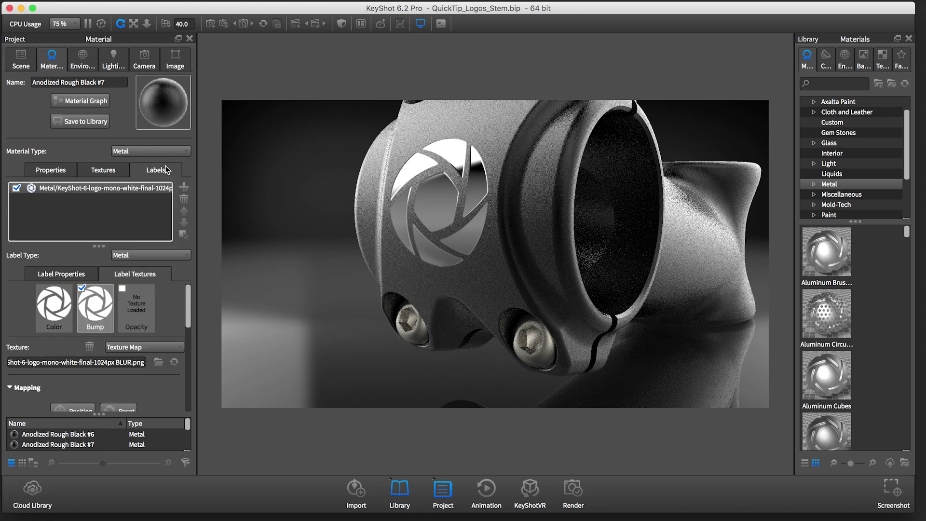
{"action": "left_click", "coordinate": [56, 306]}
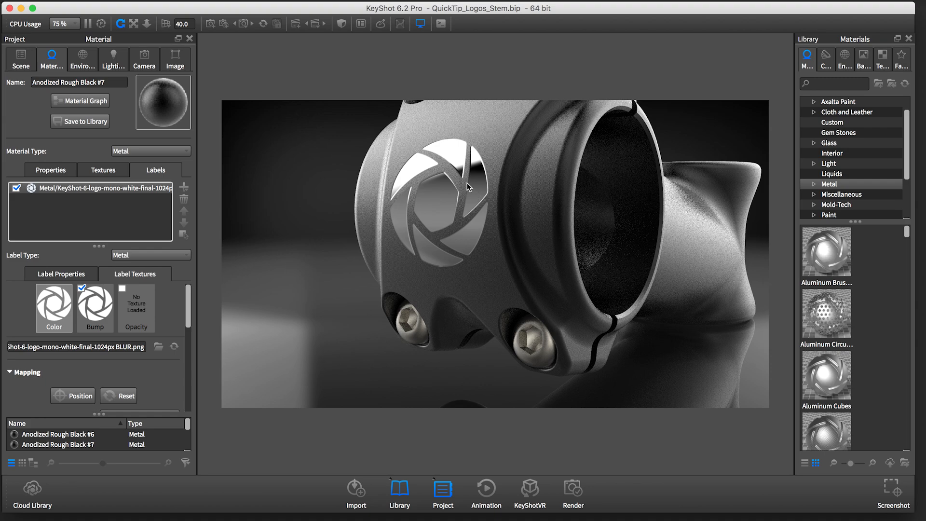
{"action": "left_click_drag", "start_coordinate": [478, 195], "coordinate": [470, 188]}
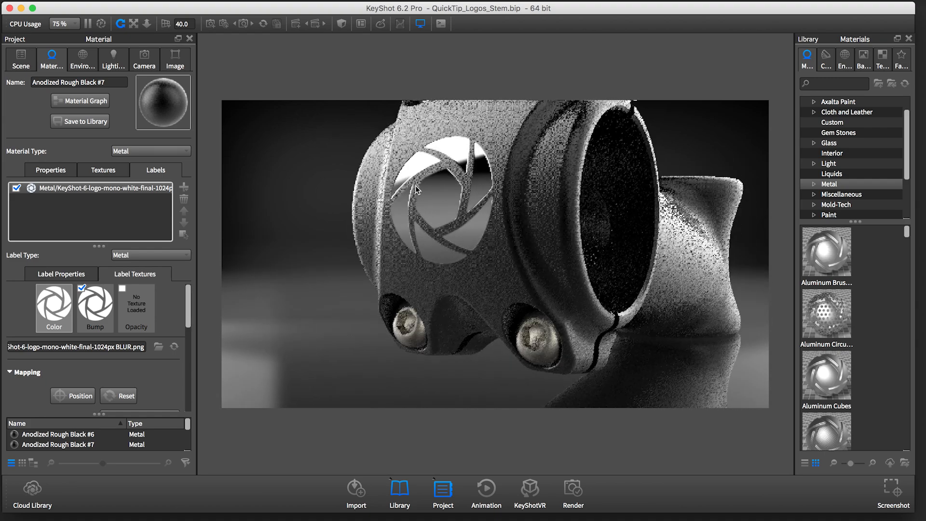
{"action": "double_click", "coordinate": [56, 303]}
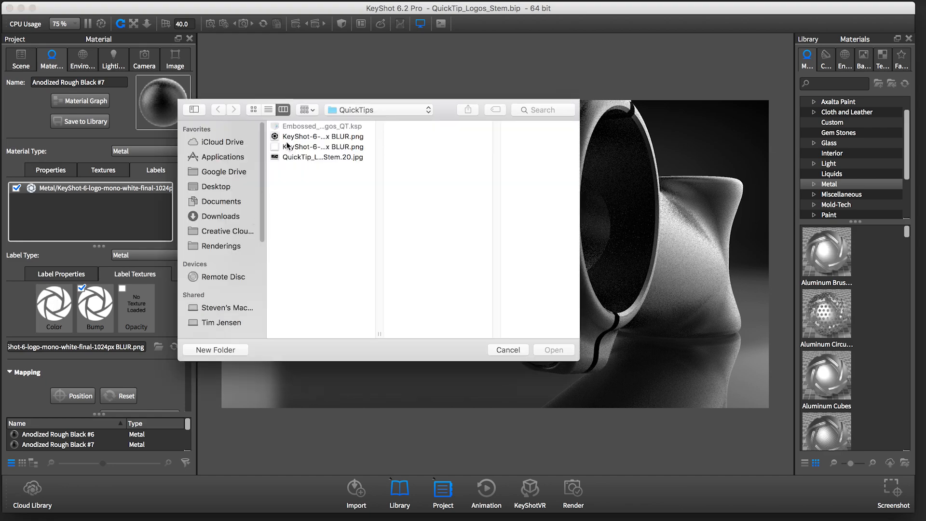
{"action": "left_click", "coordinate": [318, 136]}
{"action": "left_click", "coordinate": [554, 351]}
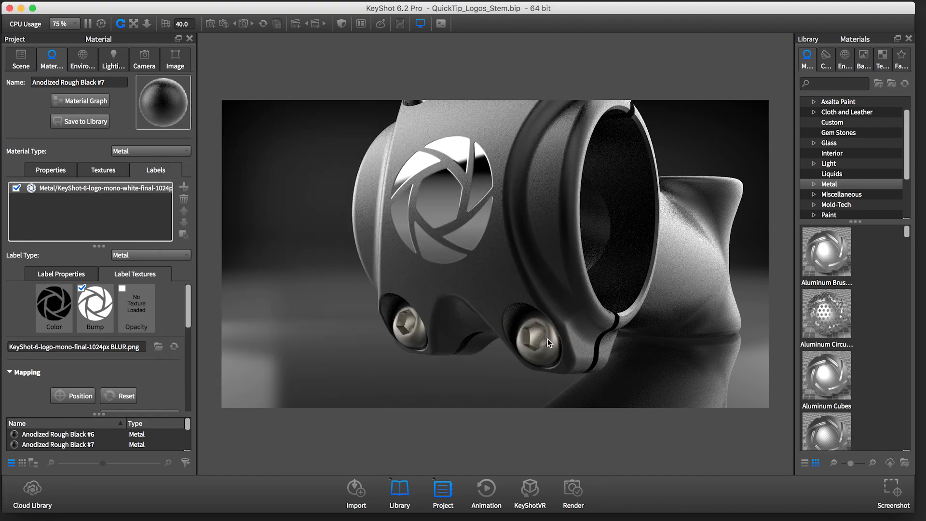
{"action": "mouse_move", "coordinate": [494, 229]}
{"action": "left_mouse_down"}
{"action": "mouse_move", "coordinate": [483, 223]}
{"action": "mouse_move", "coordinate": [478, 240]}
{"action": "mouse_move", "coordinate": [445, 219]}
{"action": "mouse_move", "coordinate": [451, 243]}
{"action": "left_mouse_up"}
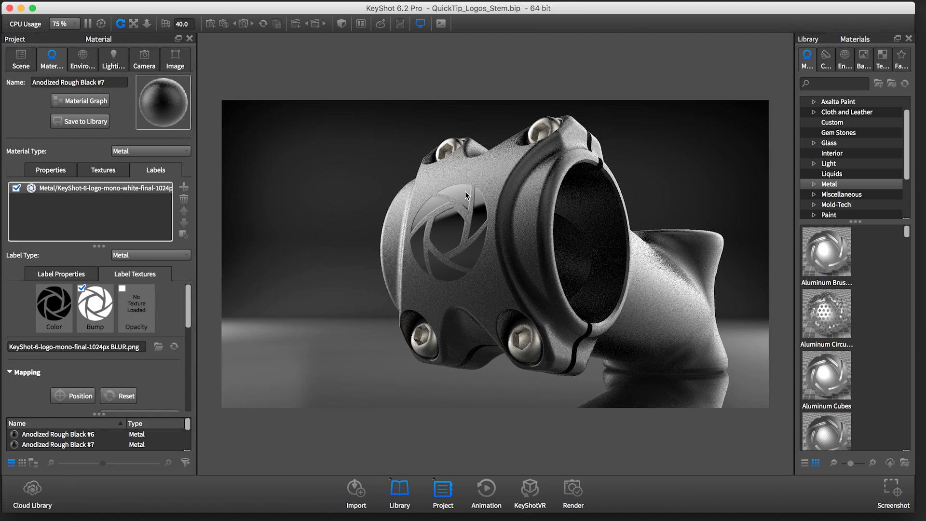
{"action": "scroll", "coordinate": [467, 194], "scroll_direction": "up", "scroll_amount": 3}
{"action": "scroll", "coordinate": [467, 199], "scroll_direction": "up", "scroll_amount": 3}
{"action": "scroll", "coordinate": [466, 207], "scroll_direction": "up", "scroll_amount": 2}
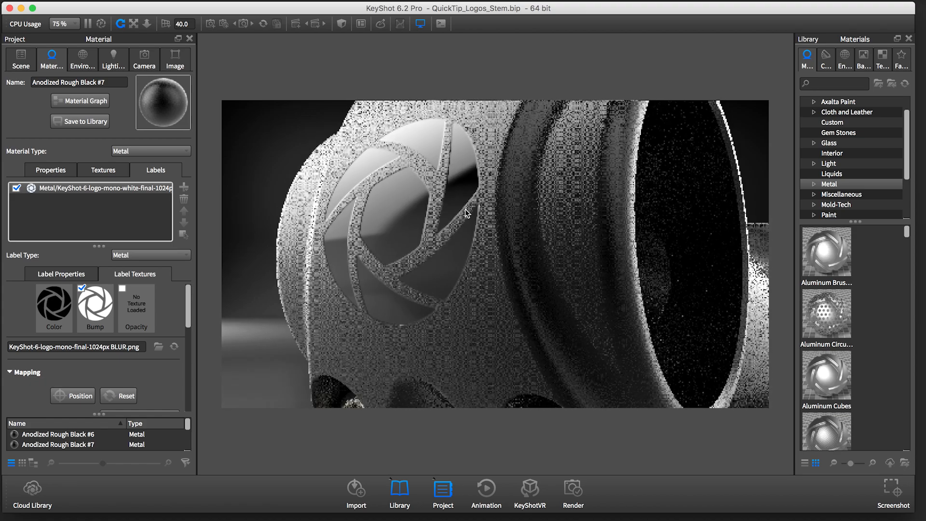